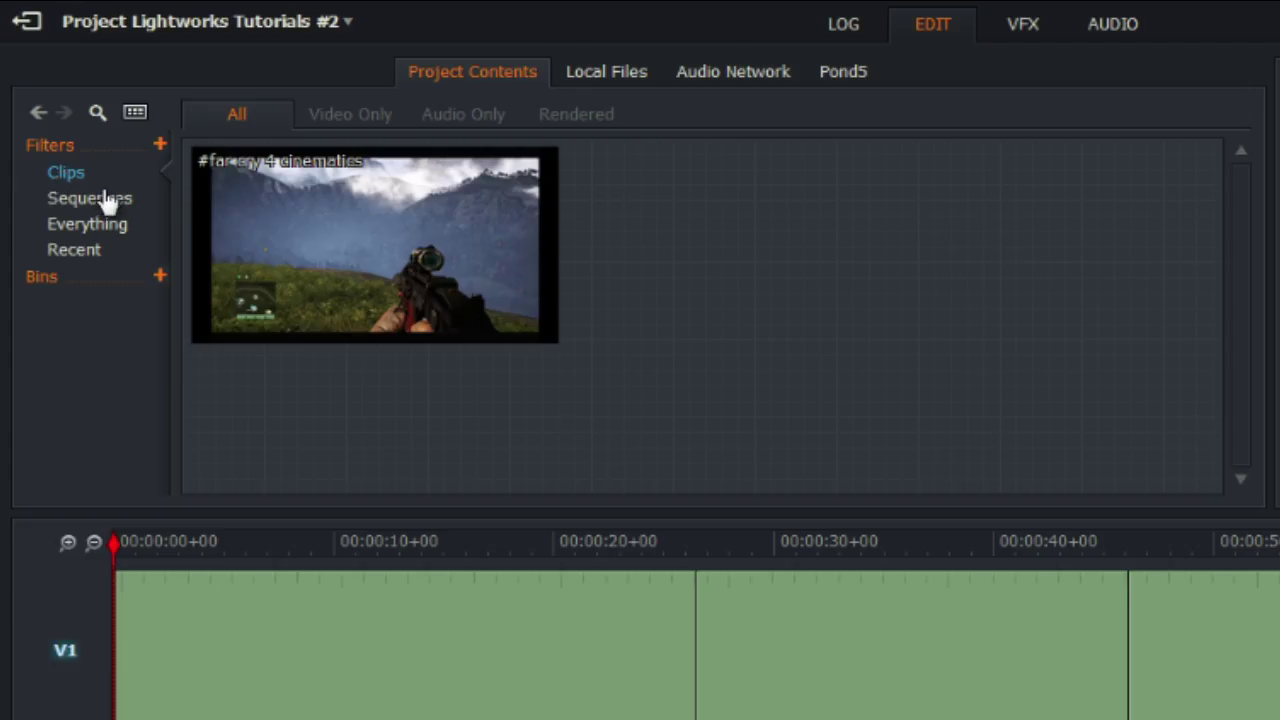
- Filter Project Contents to Sequences, listing Sequence #1 and the empty Clipboard
left_click(89, 200)
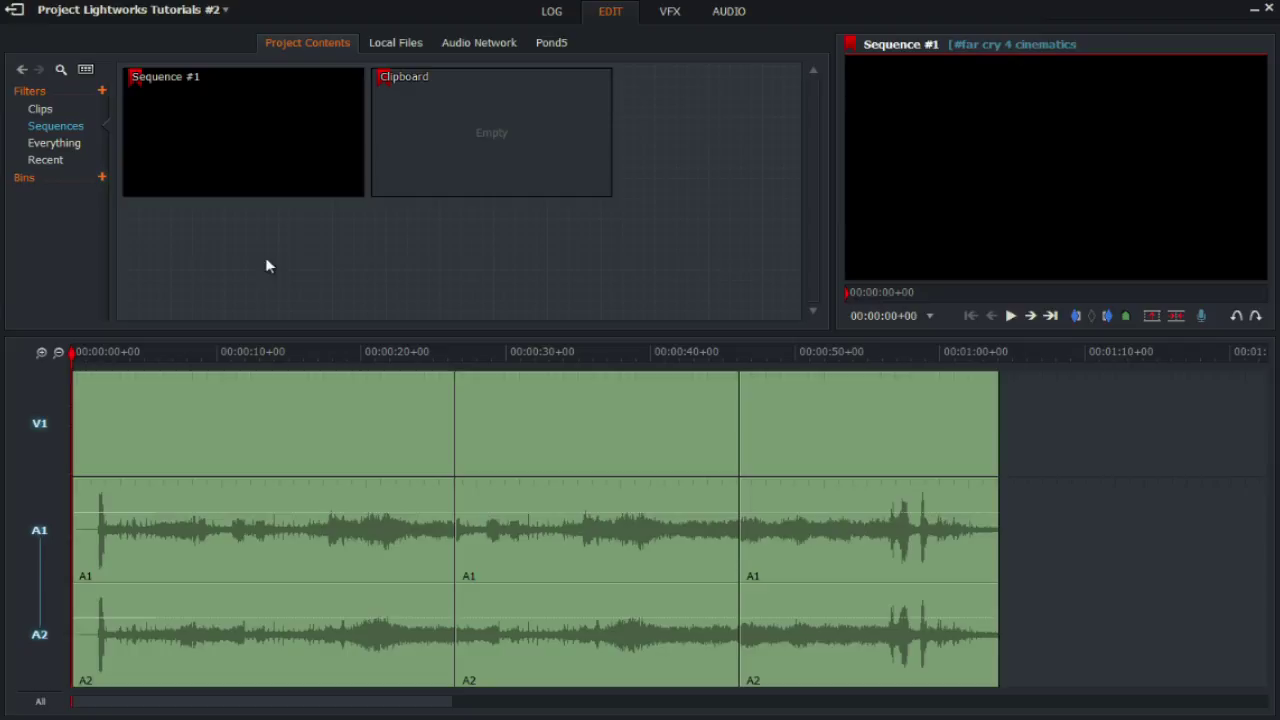
mouse_move(165, 84)
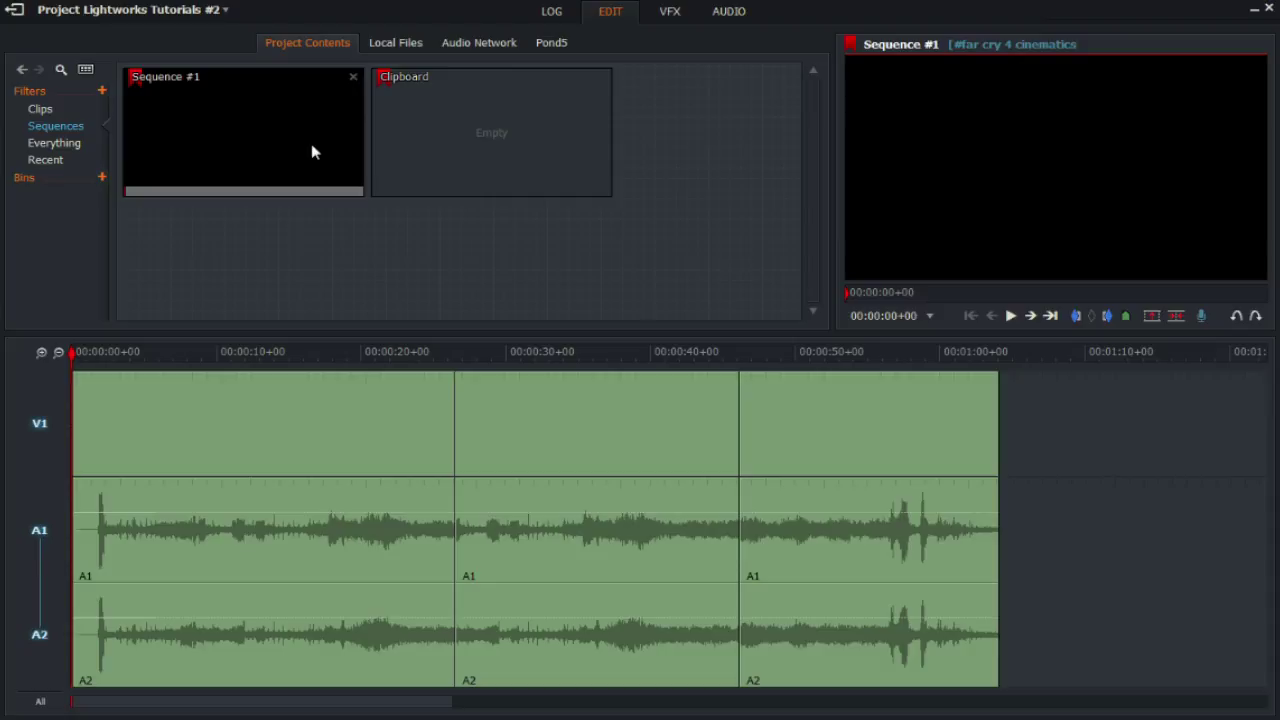
- Switch the browser back to Clips, then scrub and play Sequence #1 in the viewer
left_click(40, 109)
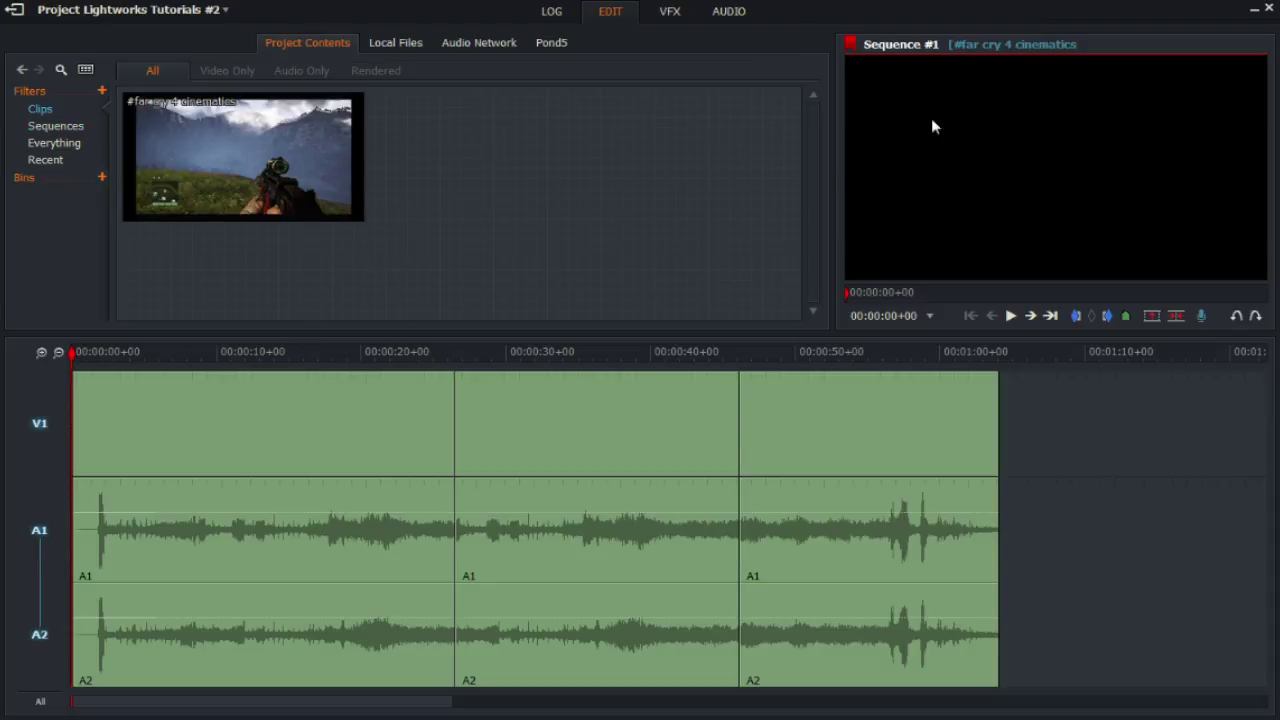
left_click_drag(80, 354, 70, 423)
key("space")
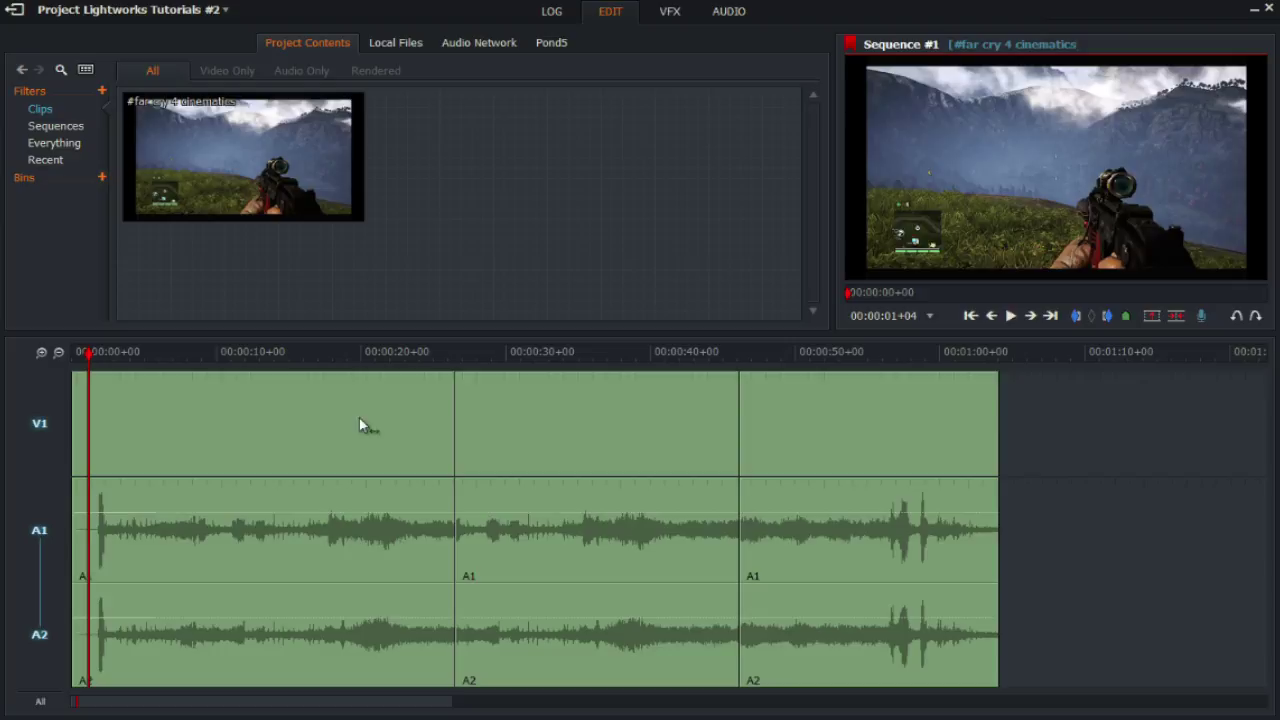
- Start a YouTube export of Sequence #1 (30 fps, 720p) and centre its Export dialog
right_click(293, 397)
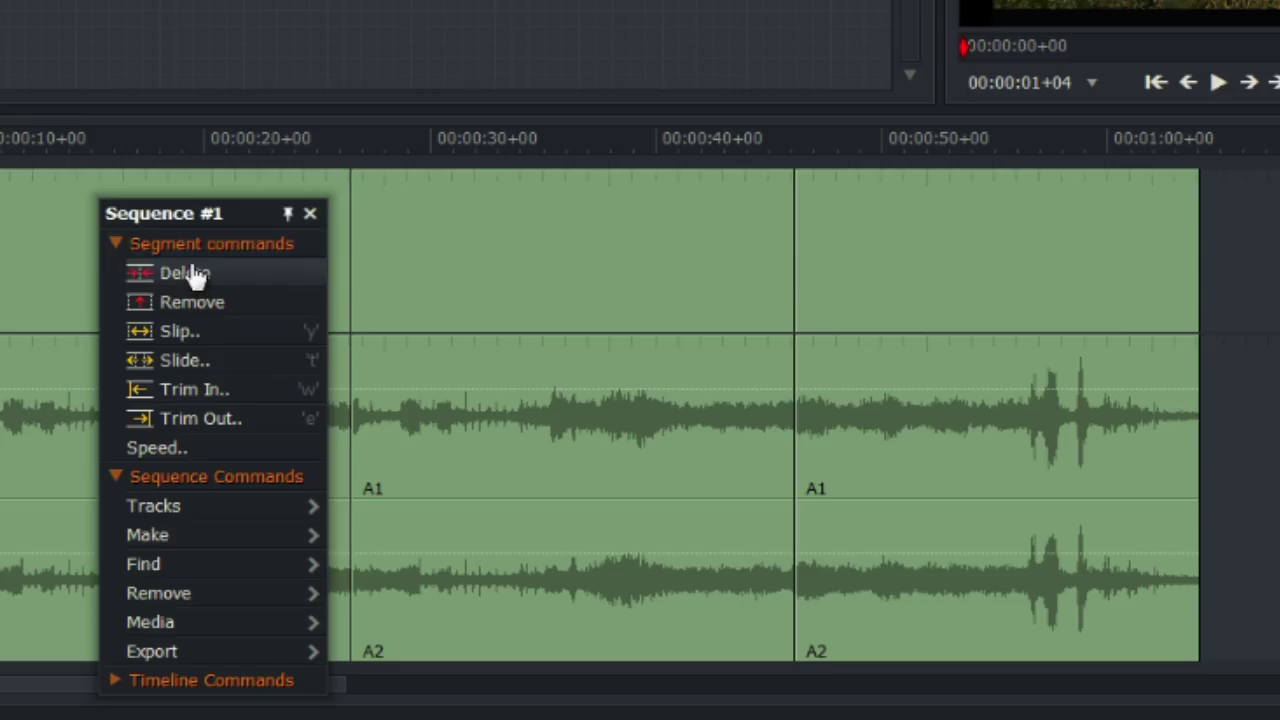
left_click(331, 420)
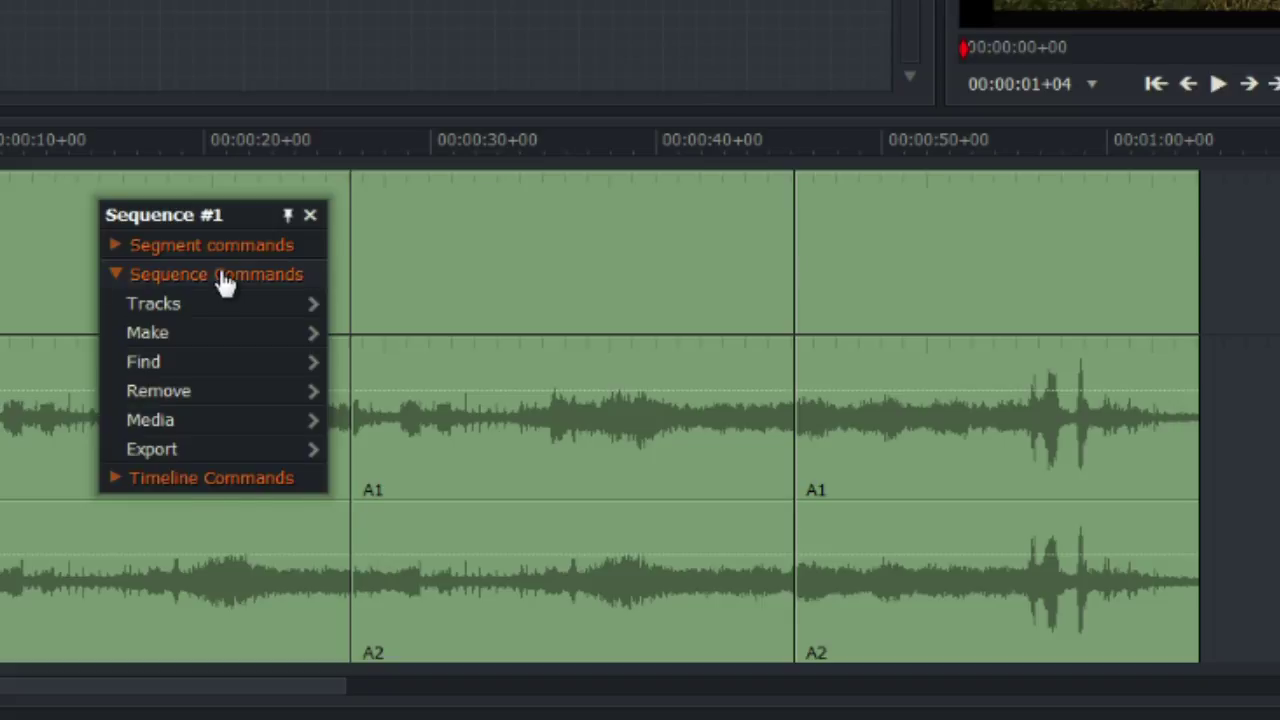
left_click(224, 283)
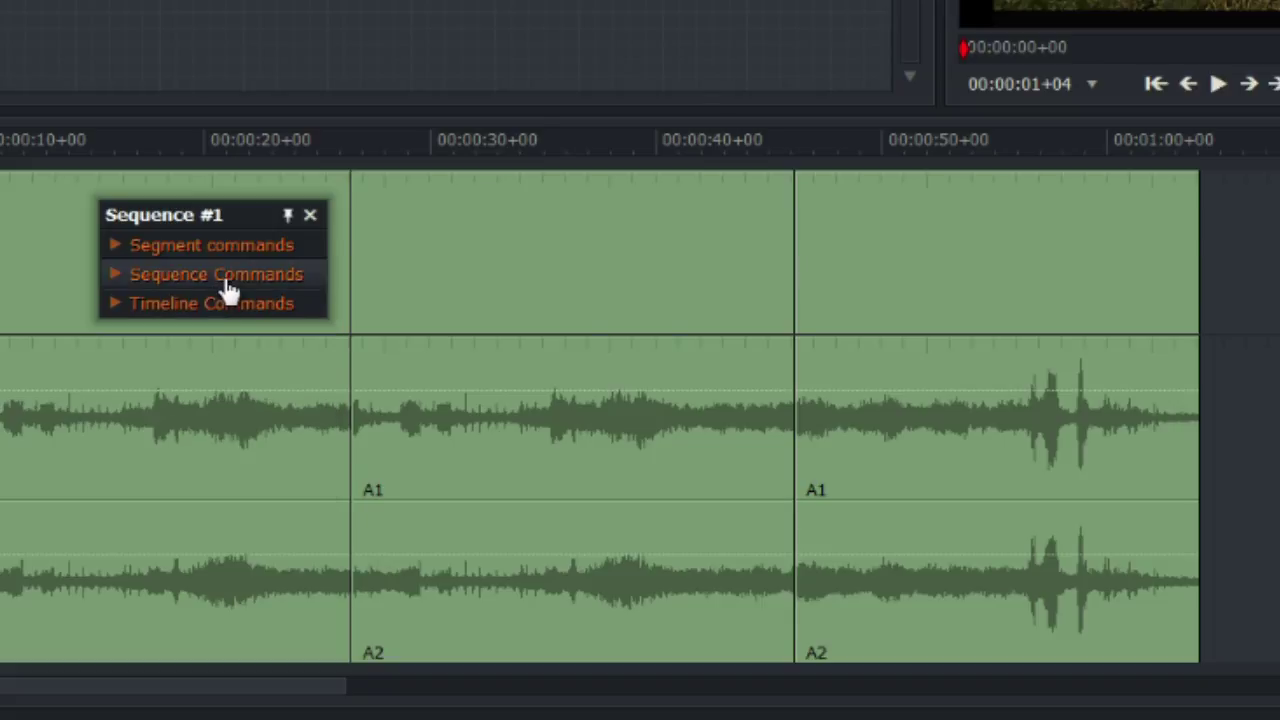
left_click(224, 285)
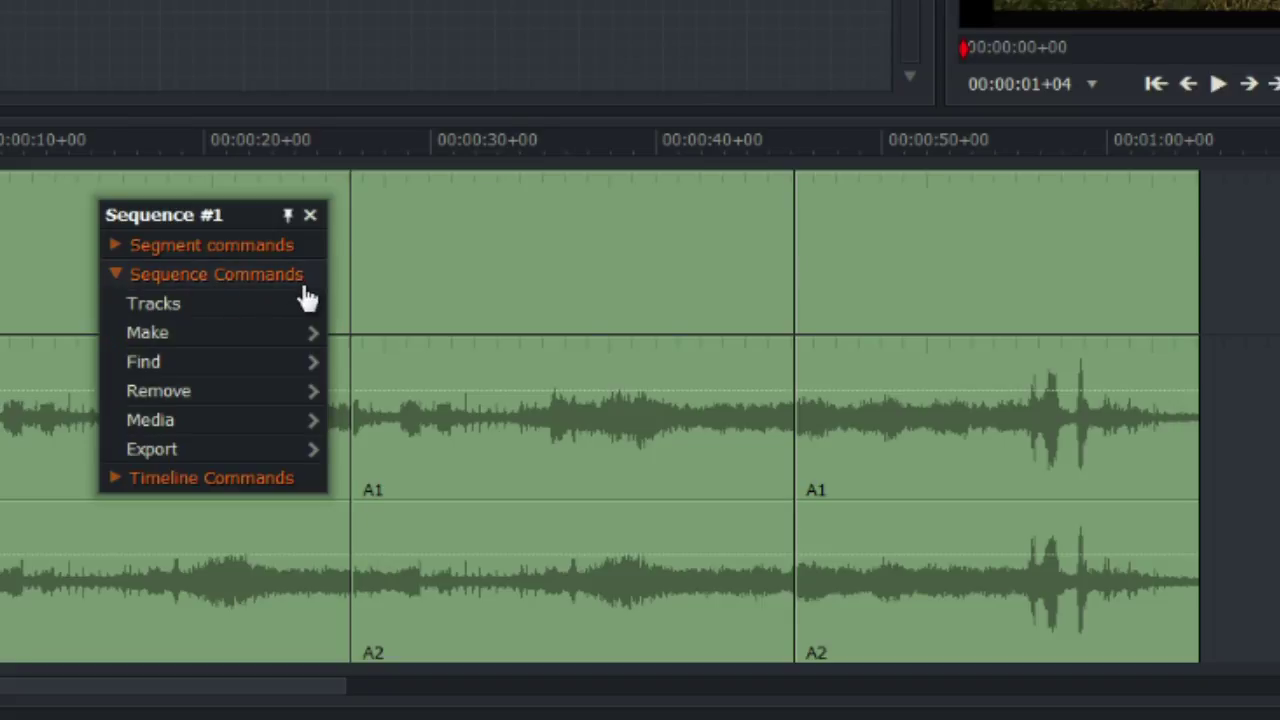
mouse_move(194, 453)
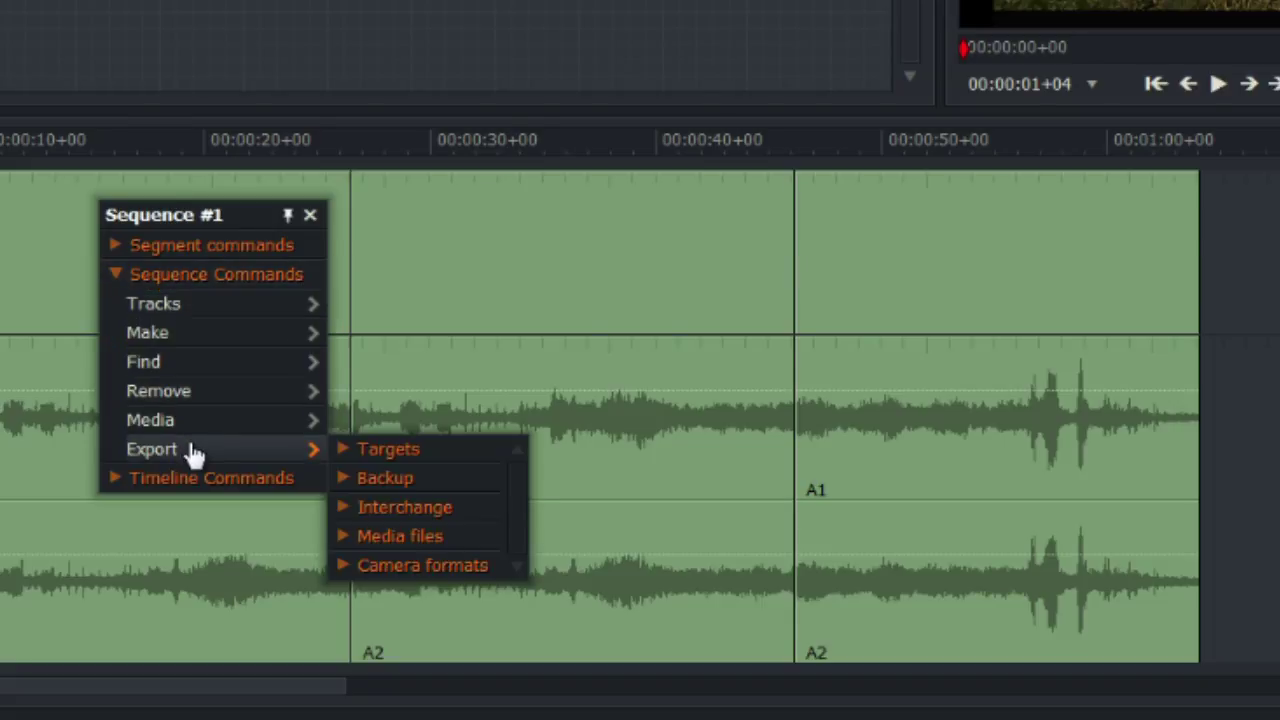
left_click(437, 455)
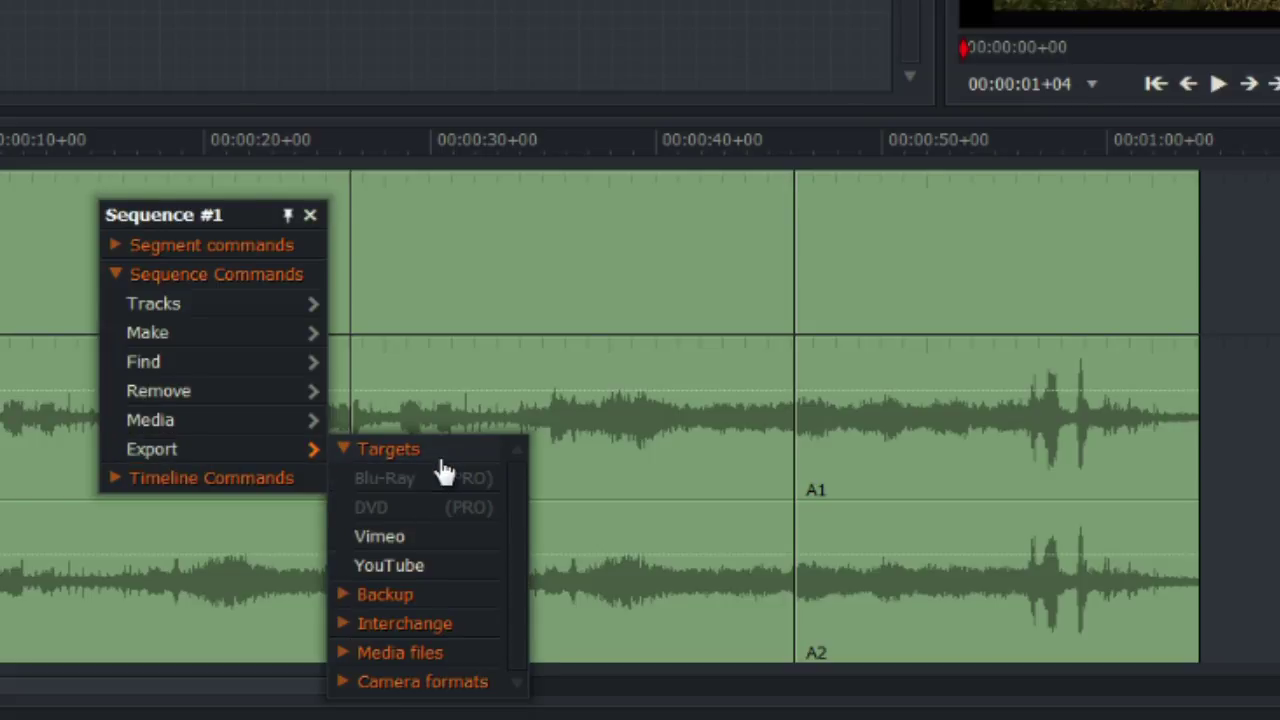
left_click(418, 567)
left_click_drag(1045, 34, 629, 232)
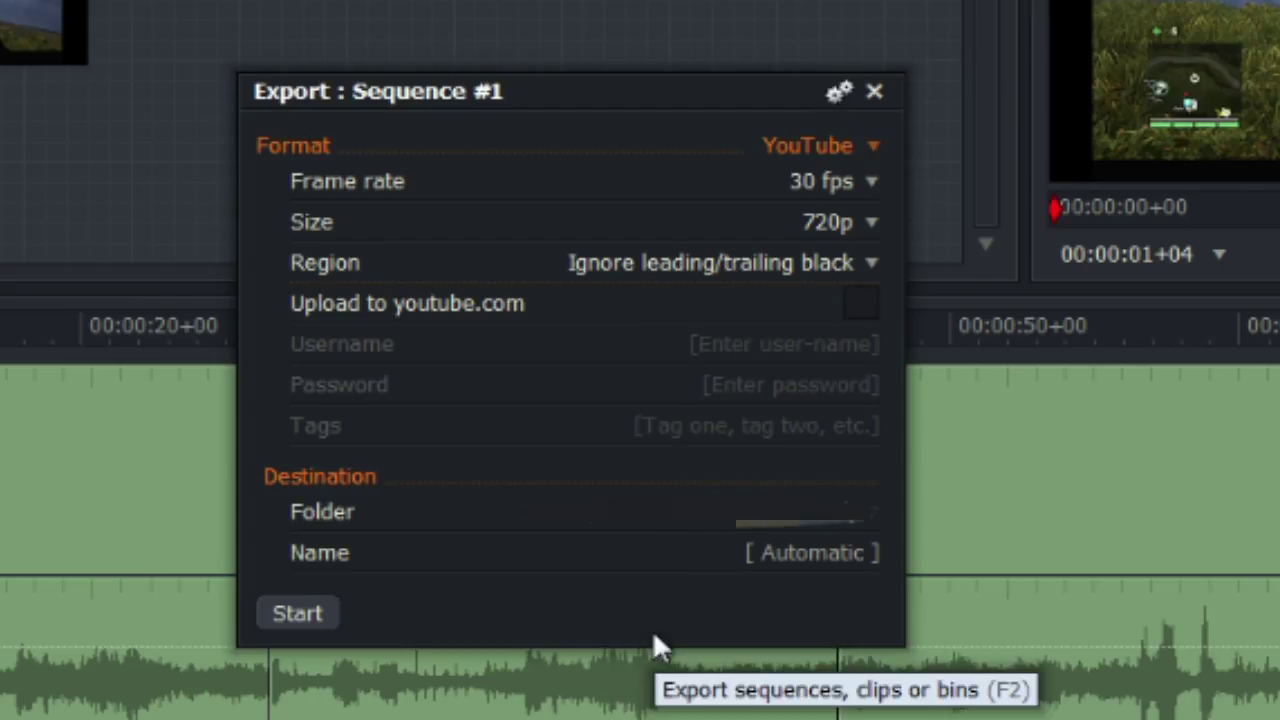
left_click(872, 146)
left_click(874, 150)
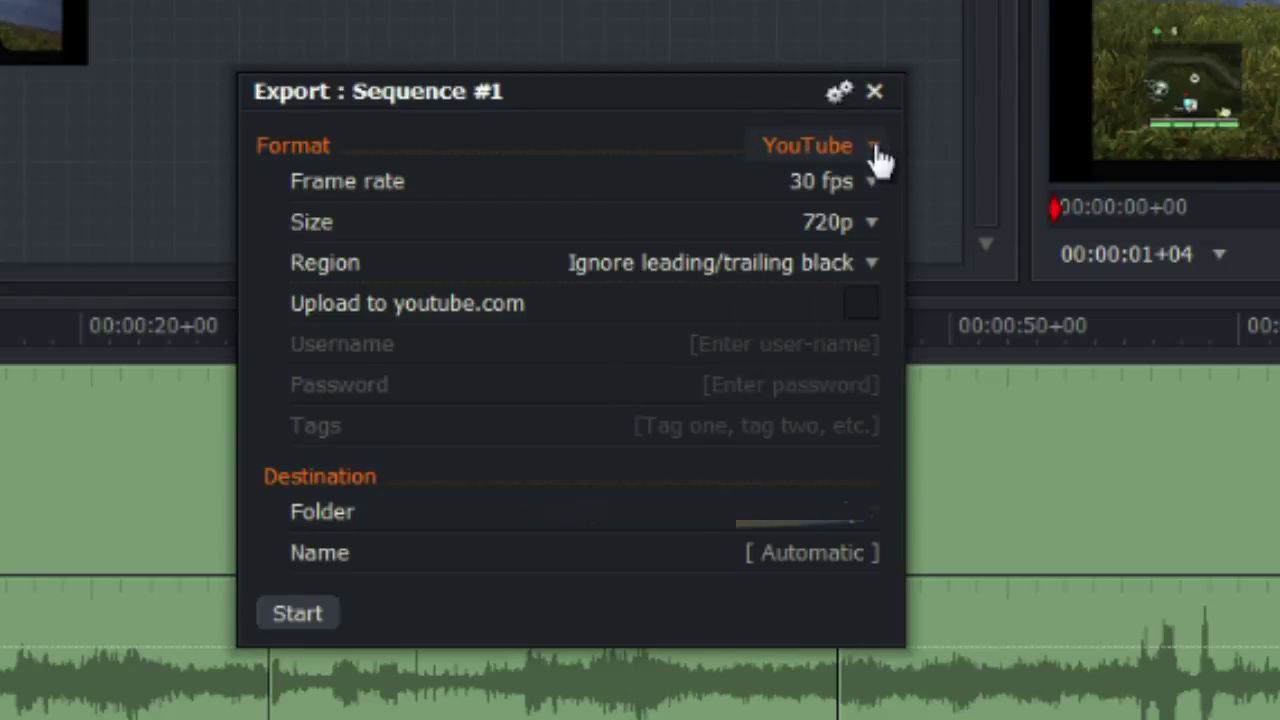
left_click(874, 186)
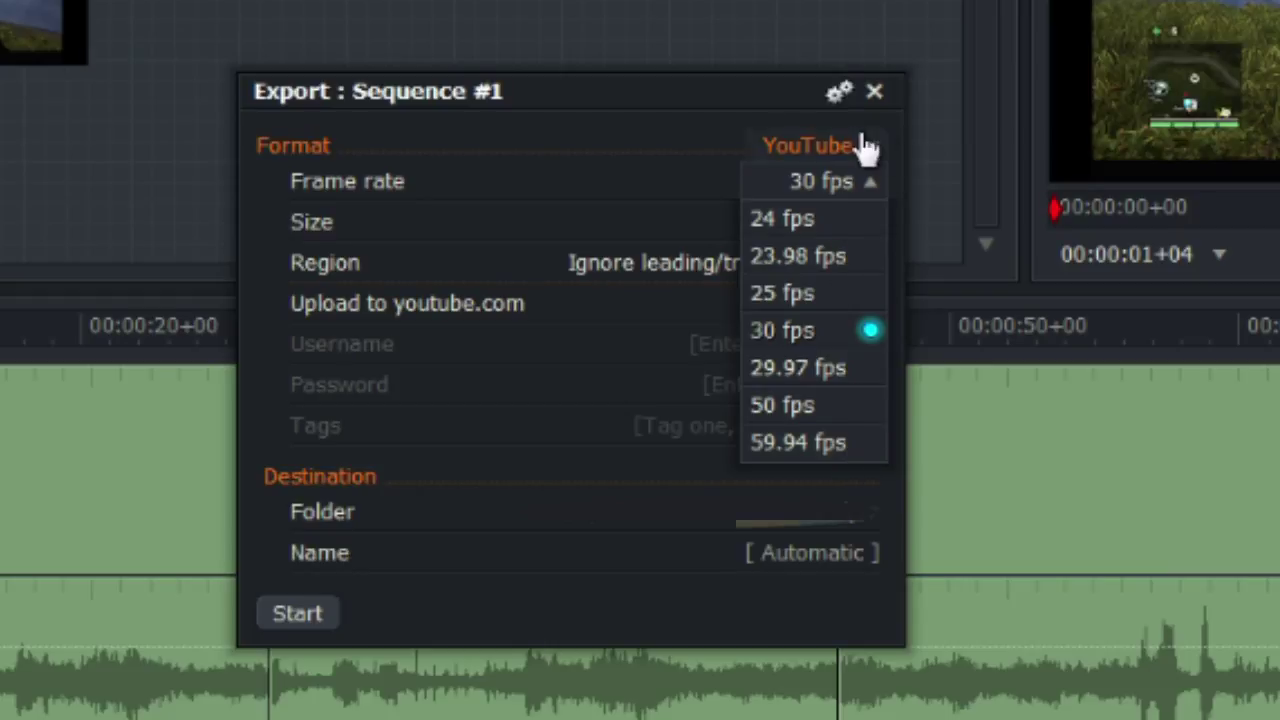
left_click(864, 184)
left_click(871, 230)
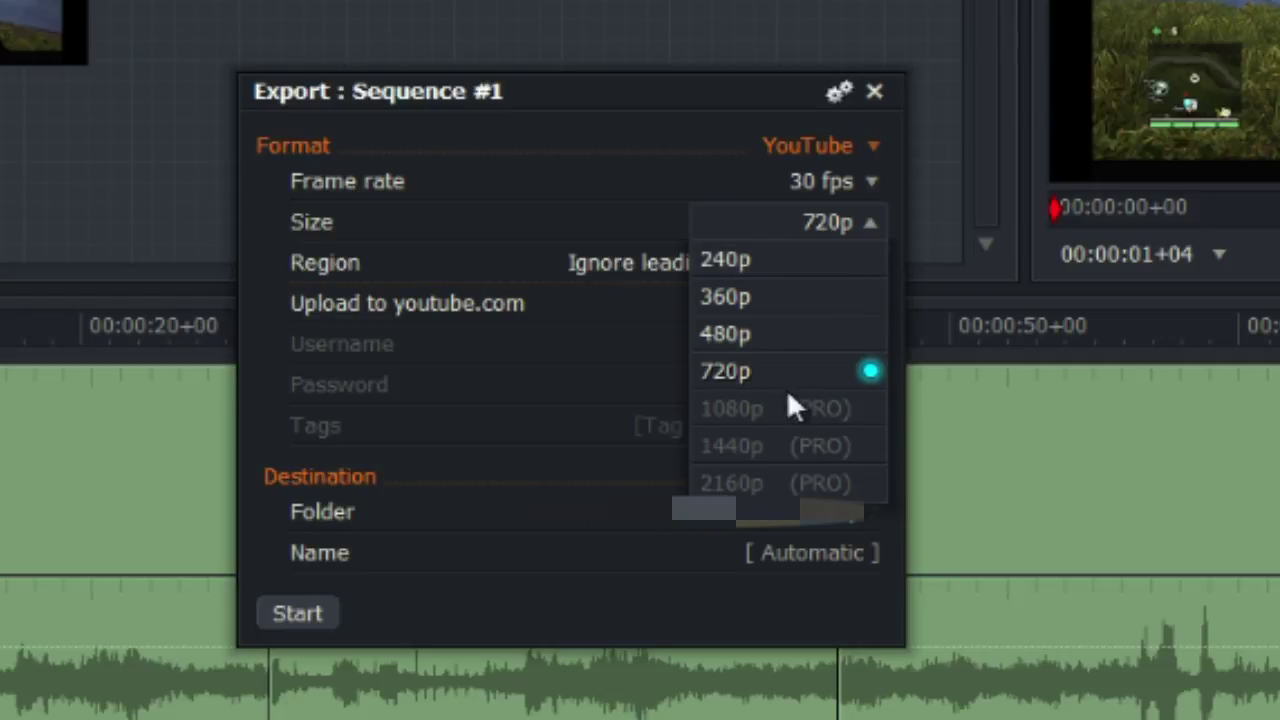
left_click(837, 230)
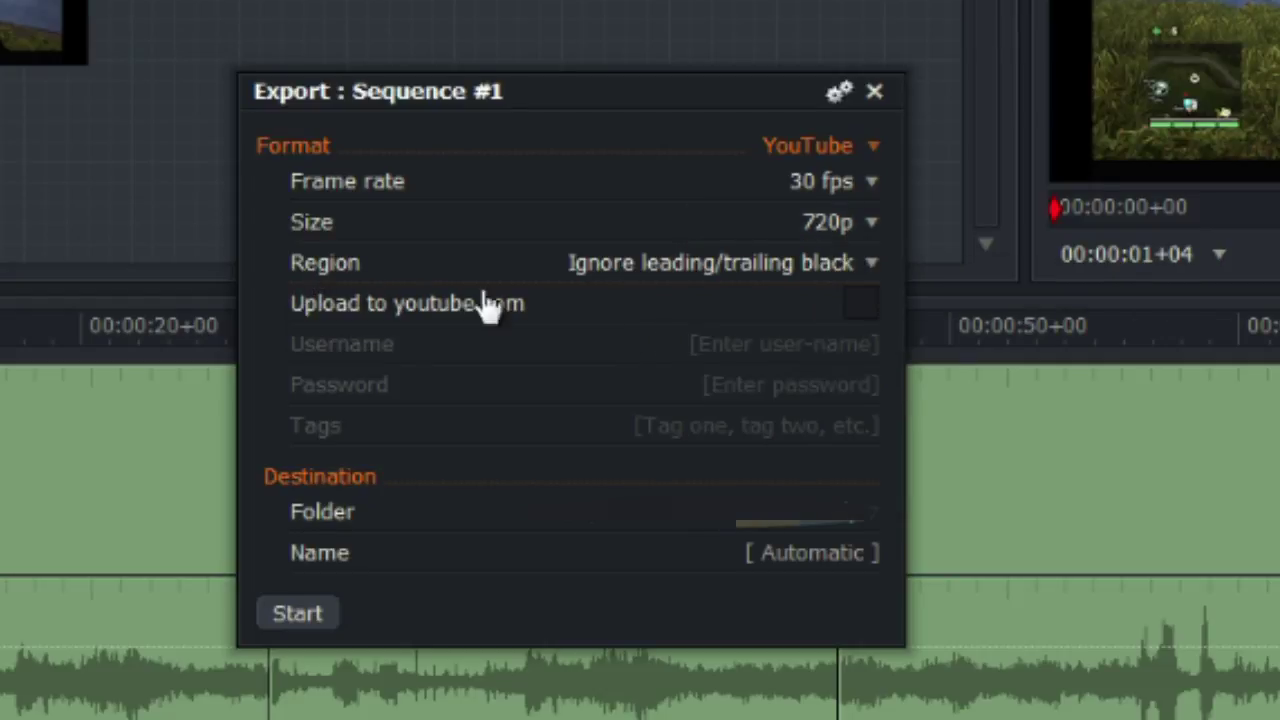
- Change the export Region to Whole sequence, then settle on Marked section
left_click(869, 268)
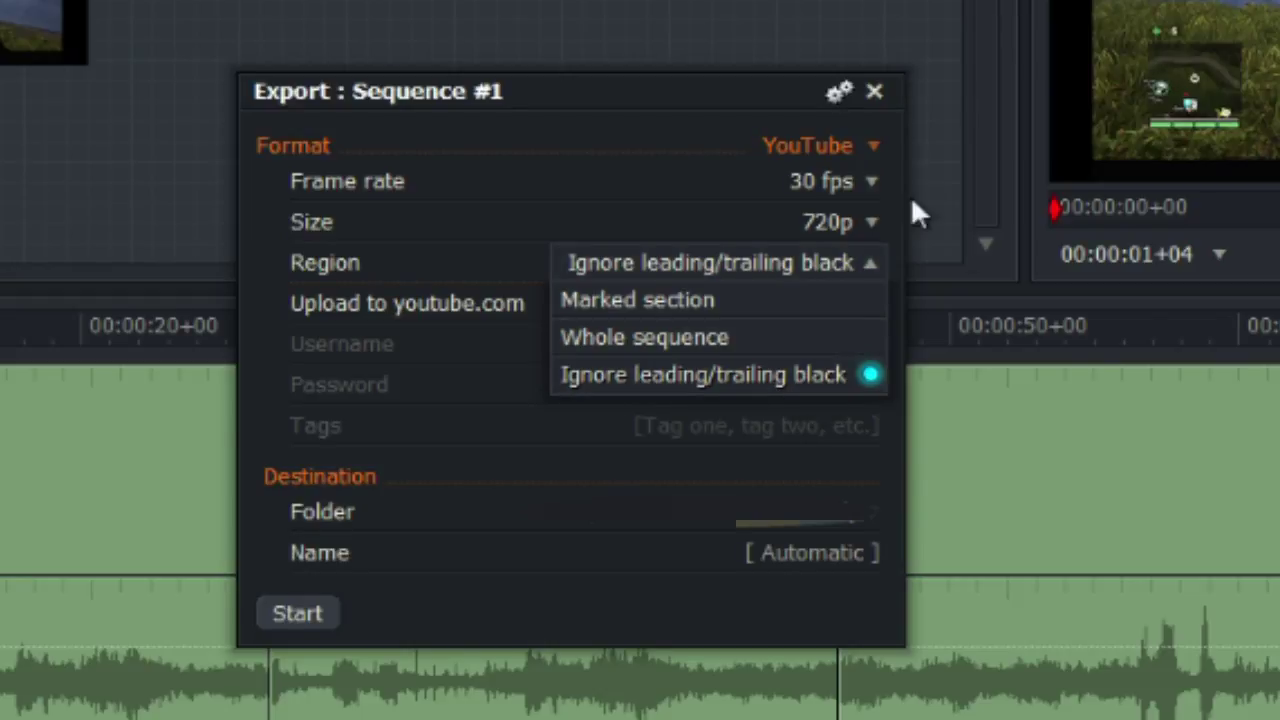
left_click(872, 268)
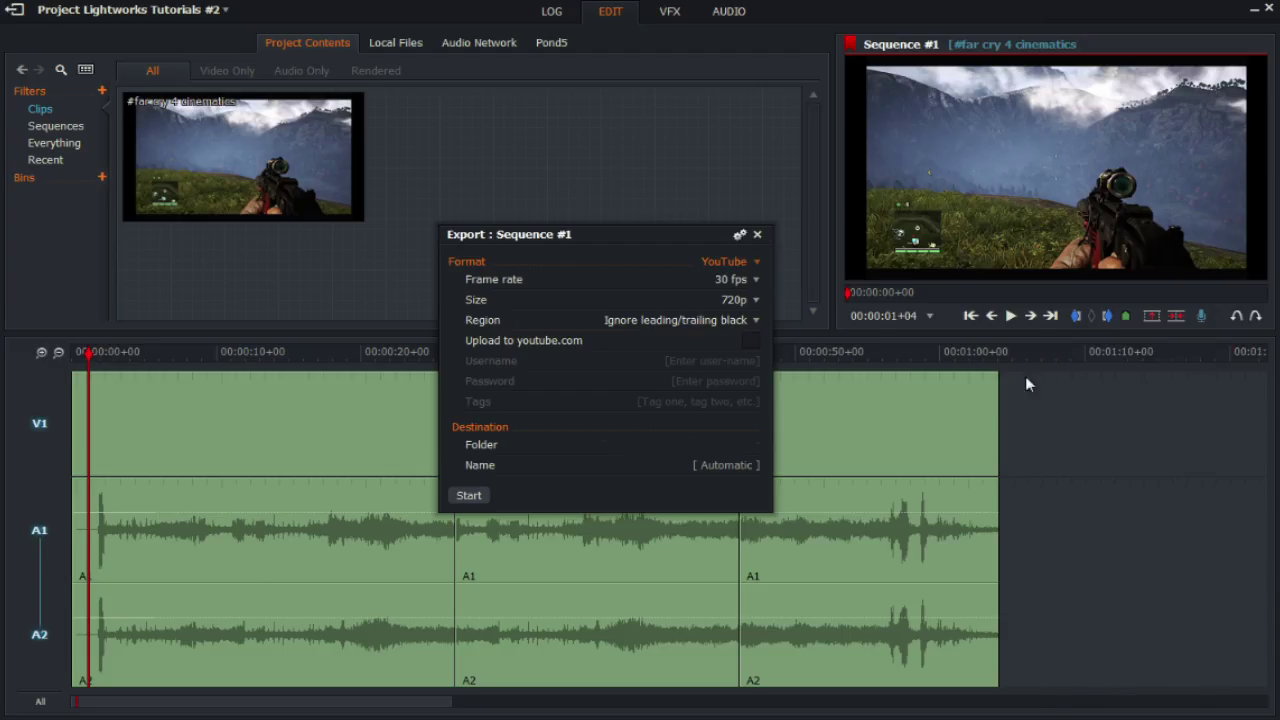
left_click(756, 321)
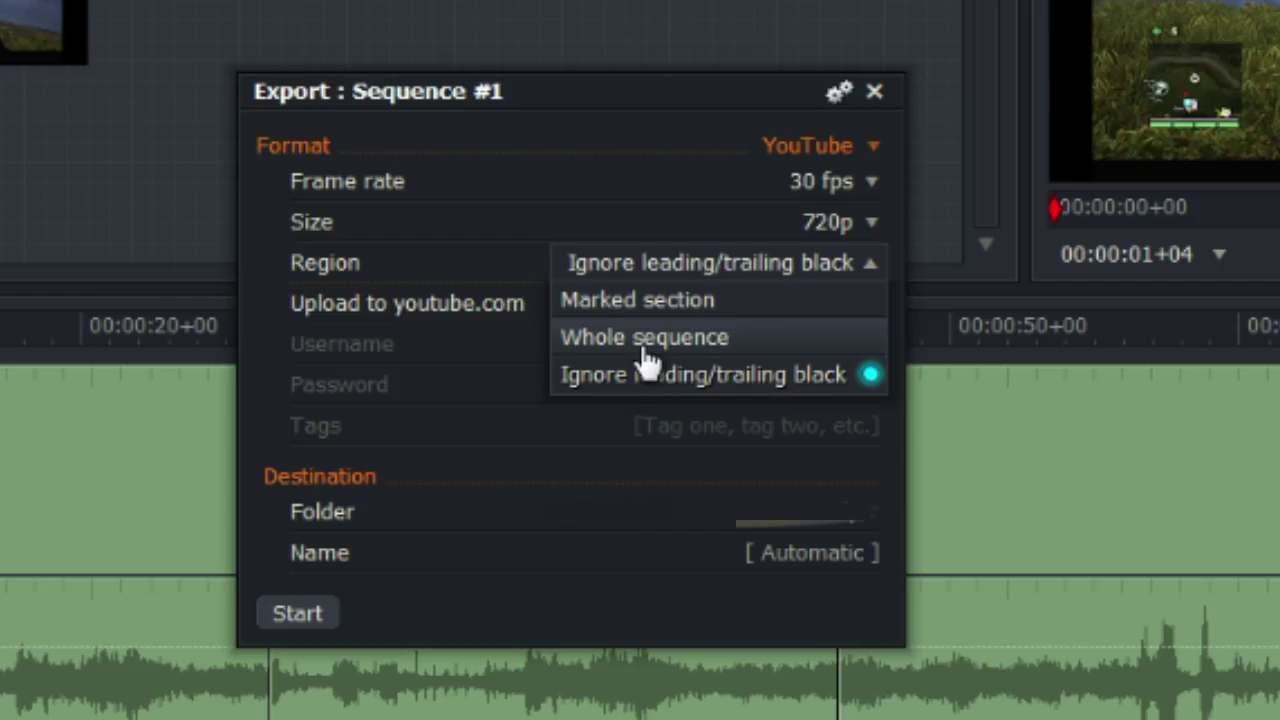
left_click(641, 358)
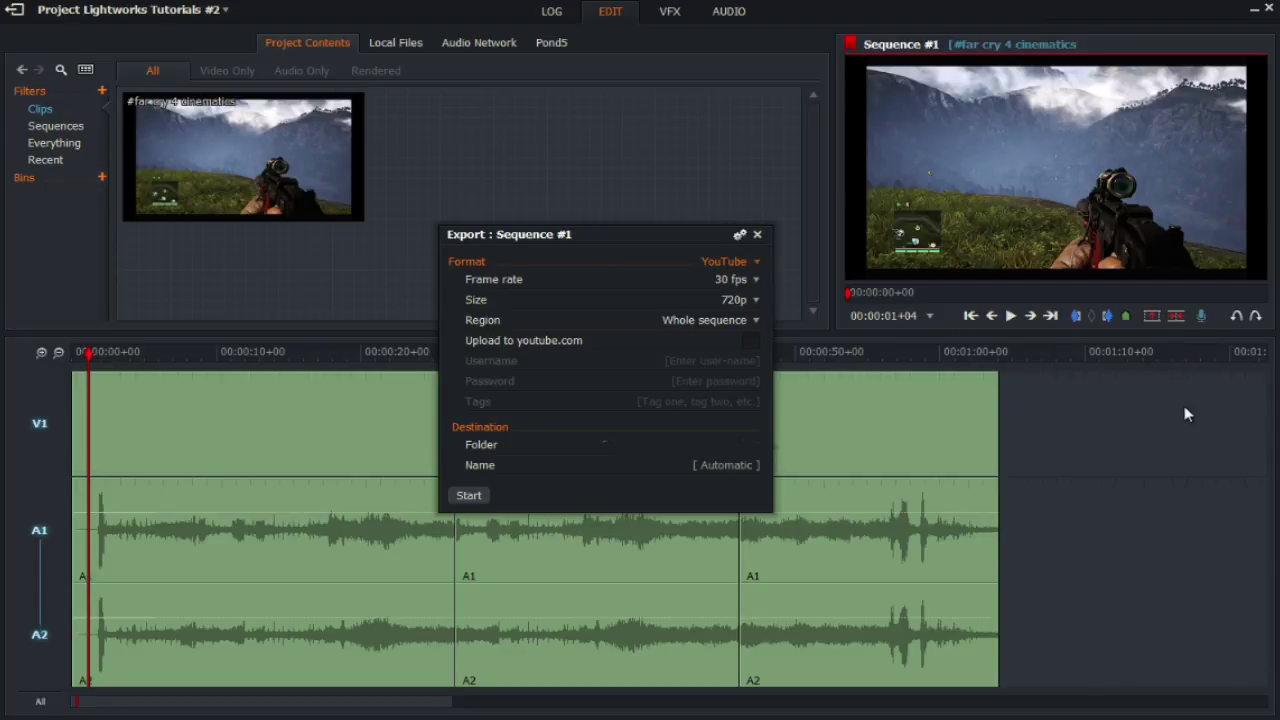
left_click(734, 321)
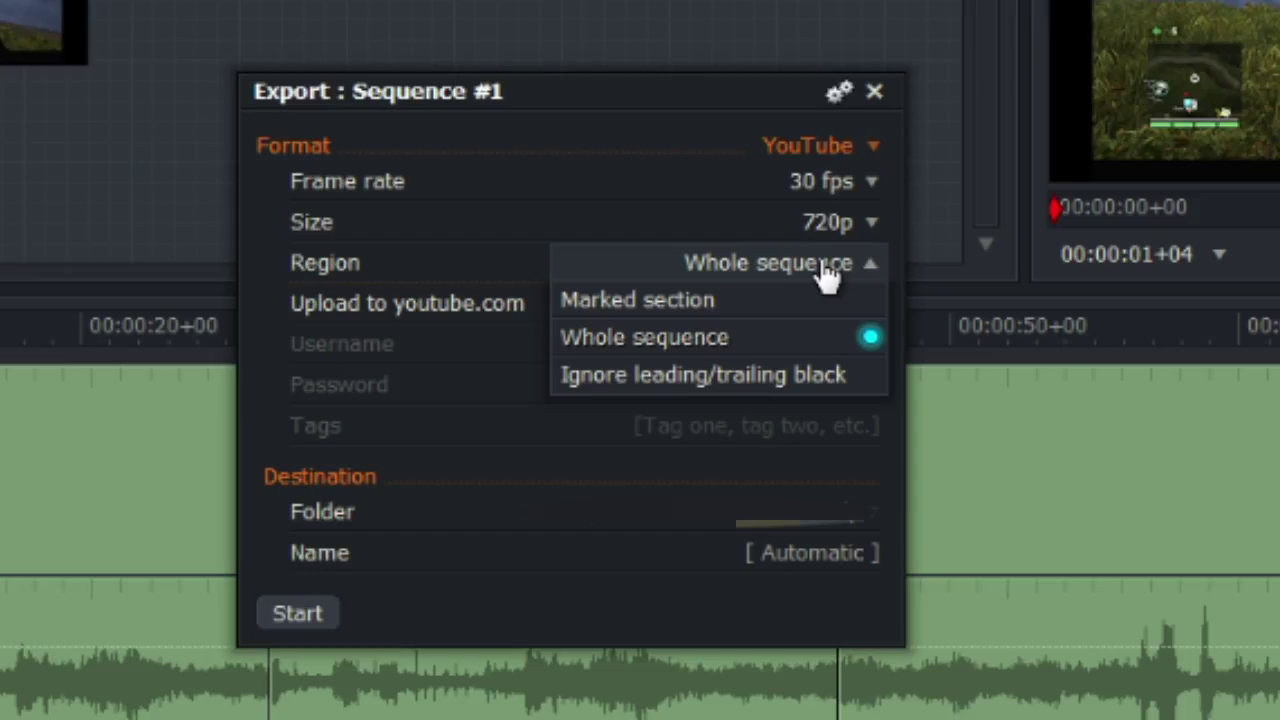
left_click(653, 305)
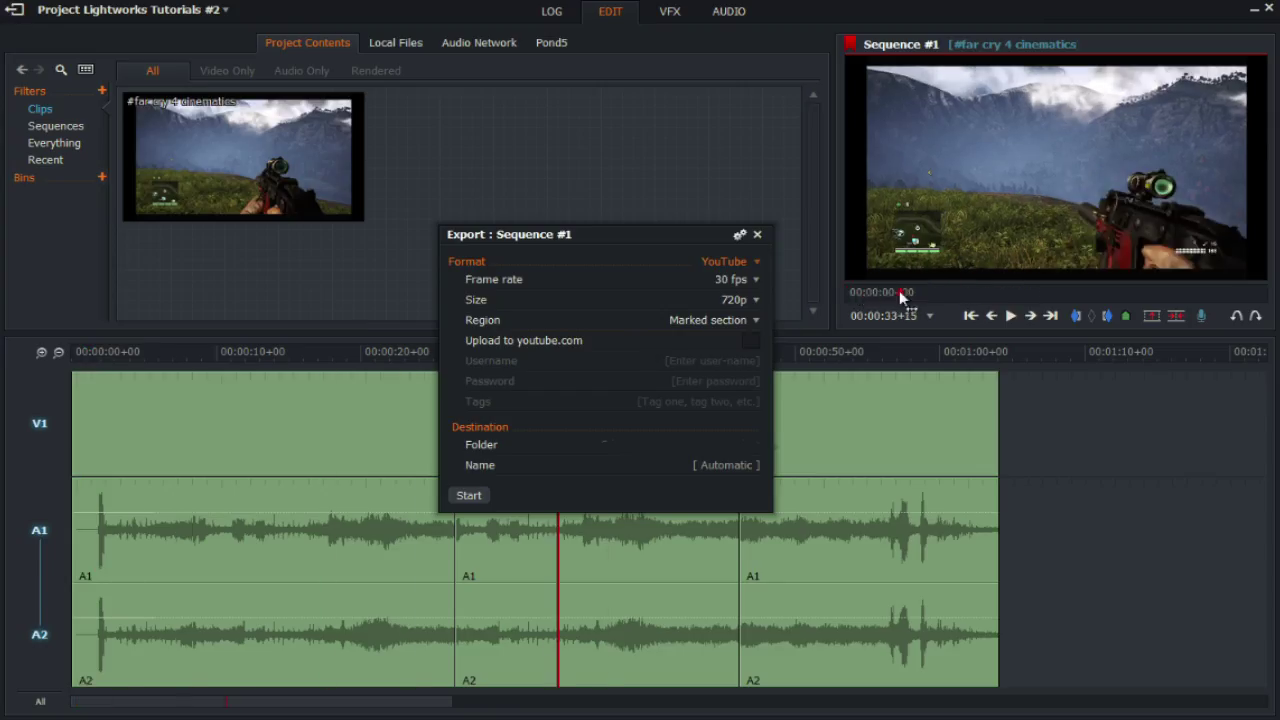
- Add an in mark at the sequence start and an out mark later on
left_click_drag(899, 290, 848, 292)
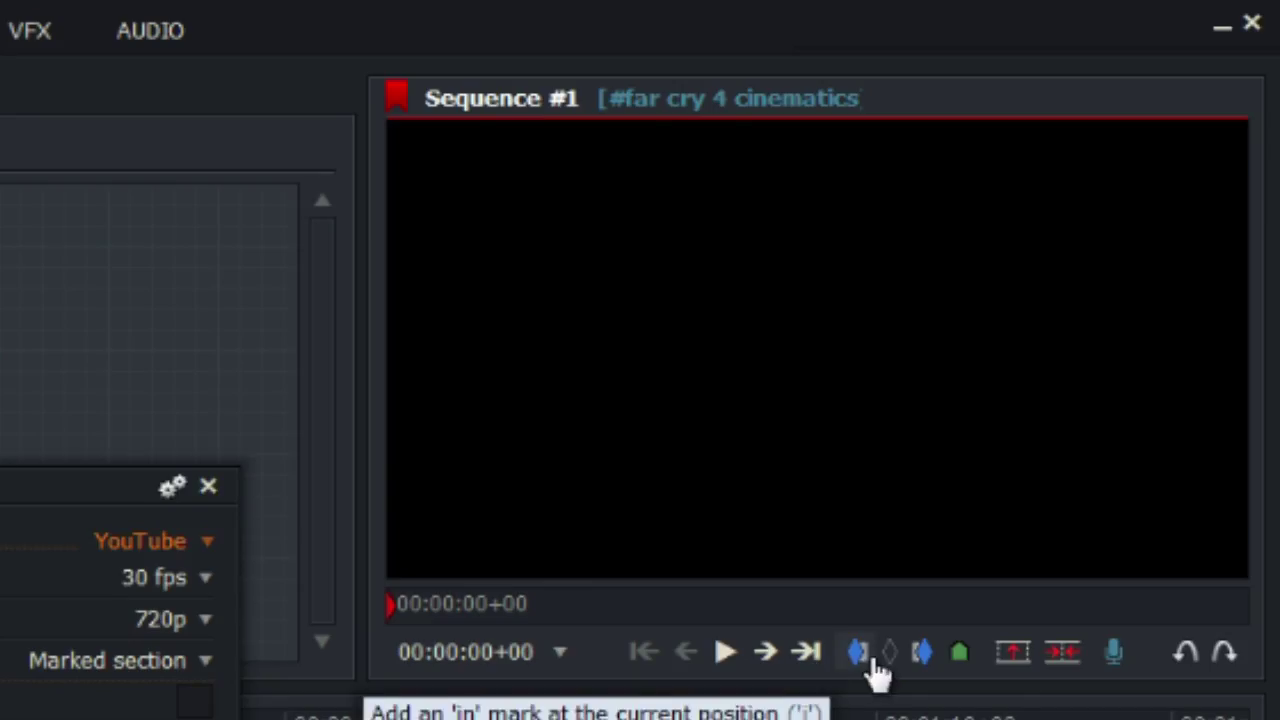
left_click(873, 658)
left_click_drag(392, 604, 532, 604)
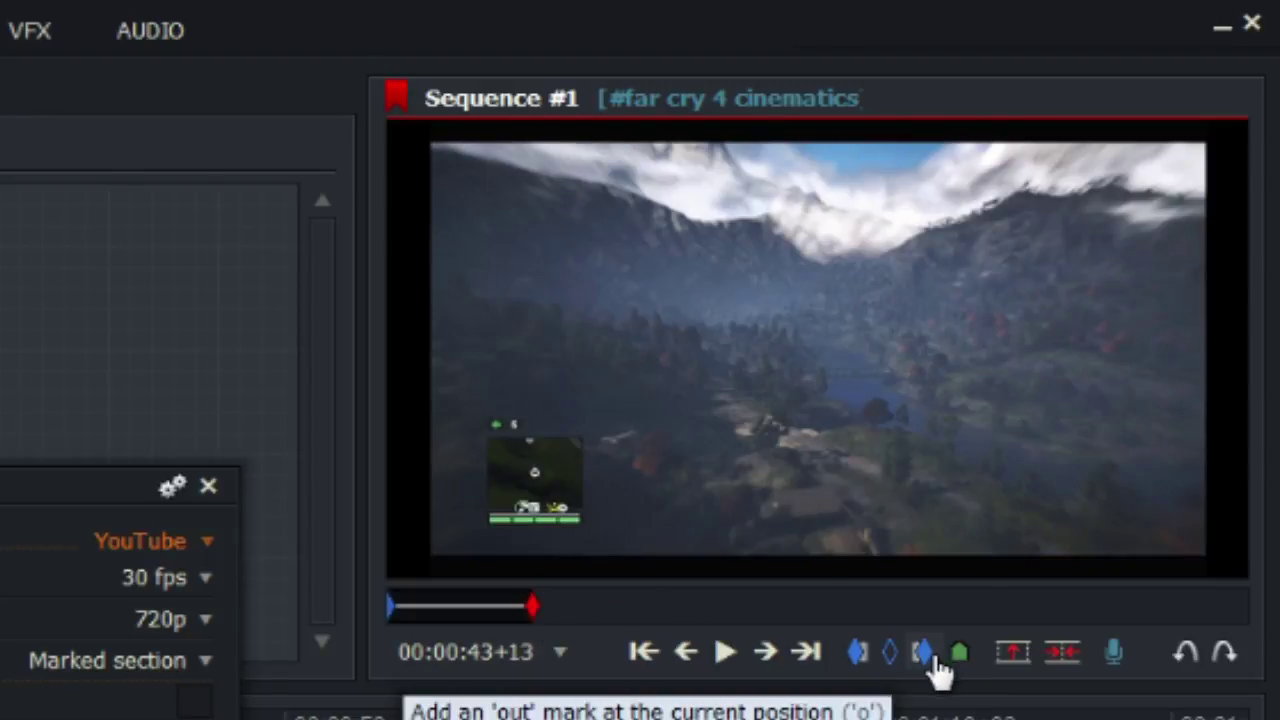
left_click(922, 652)
left_click(479, 604)
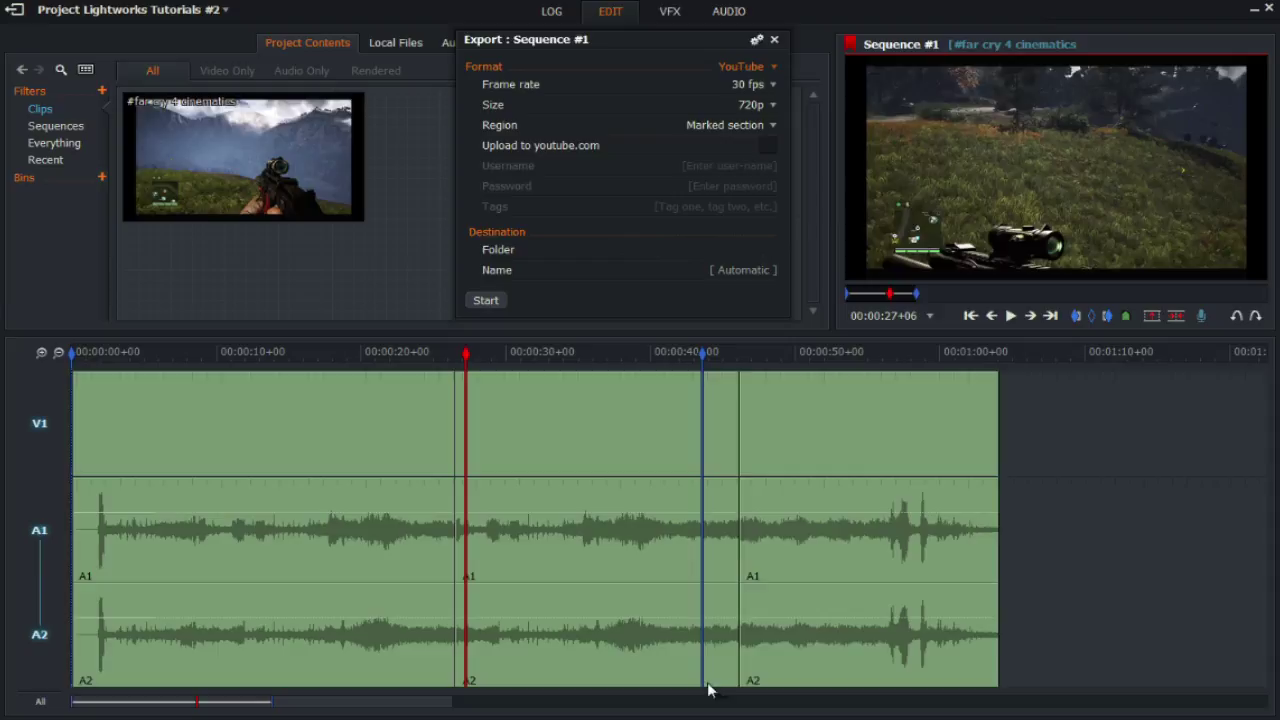
- Drag the in and out marks to about 00:00:14 and 00:00:54
left_click(720, 354)
left_click_drag(722, 362, 680, 363)
left_click_drag(73, 356, 284, 360)
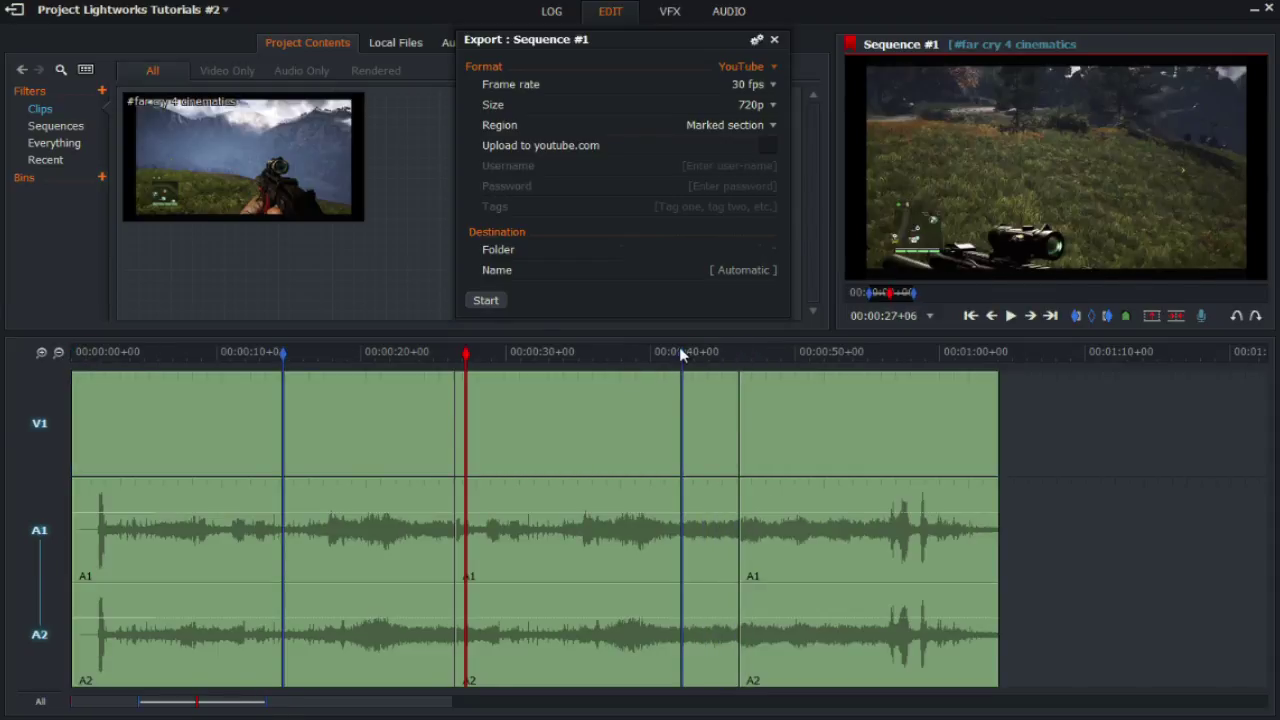
left_click_drag(680, 348, 865, 358)
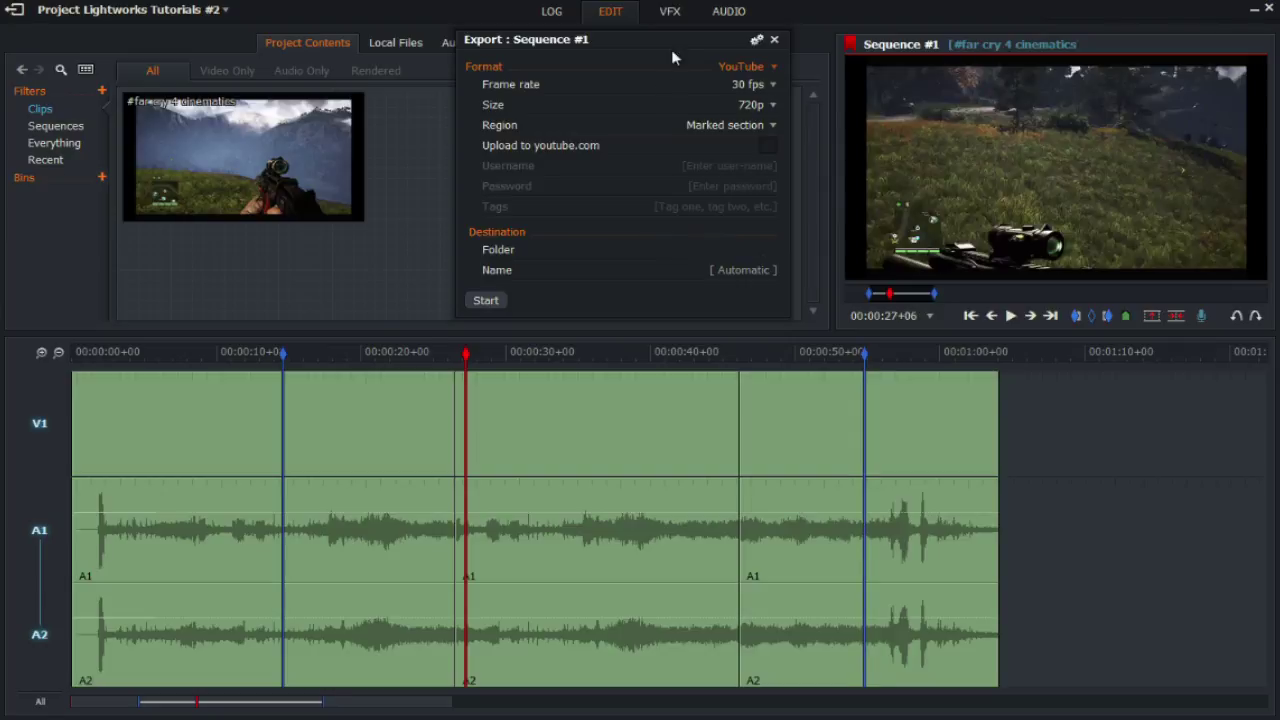
left_click_drag(638, 55, 627, 203)
- Confirm Marked section stays selected as the export Region
left_click(738, 273)
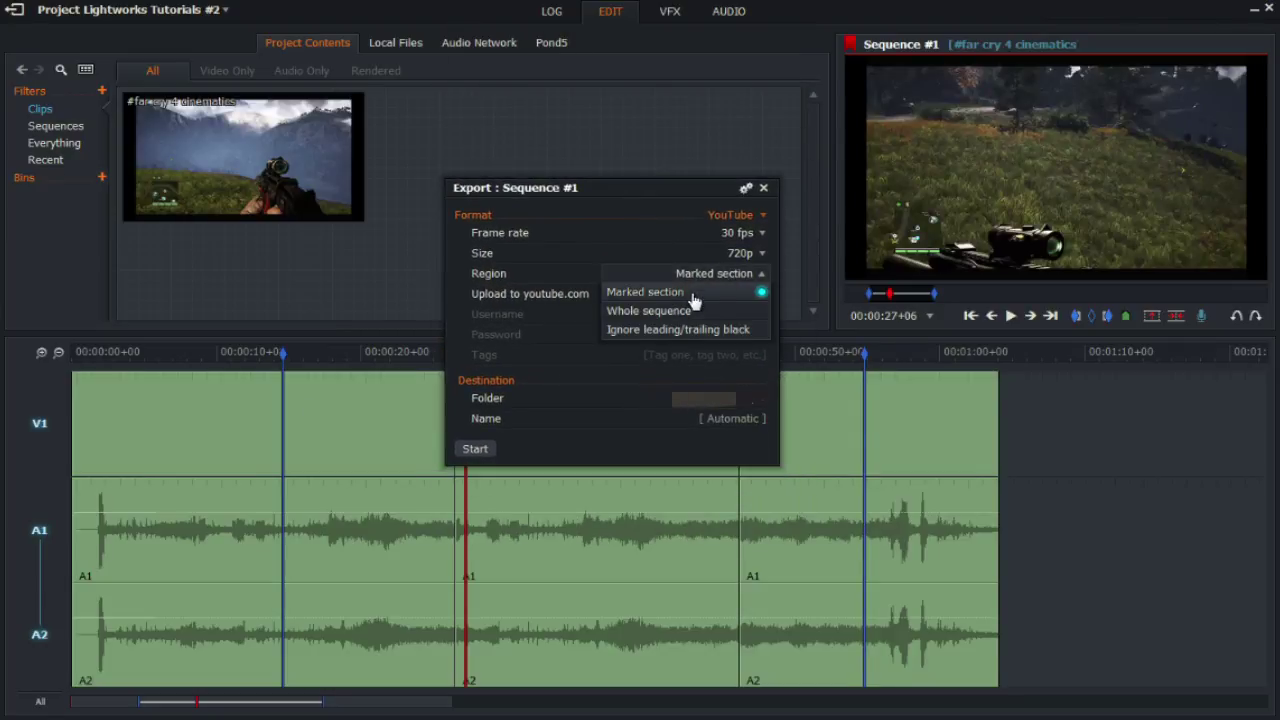
left_click(690, 291)
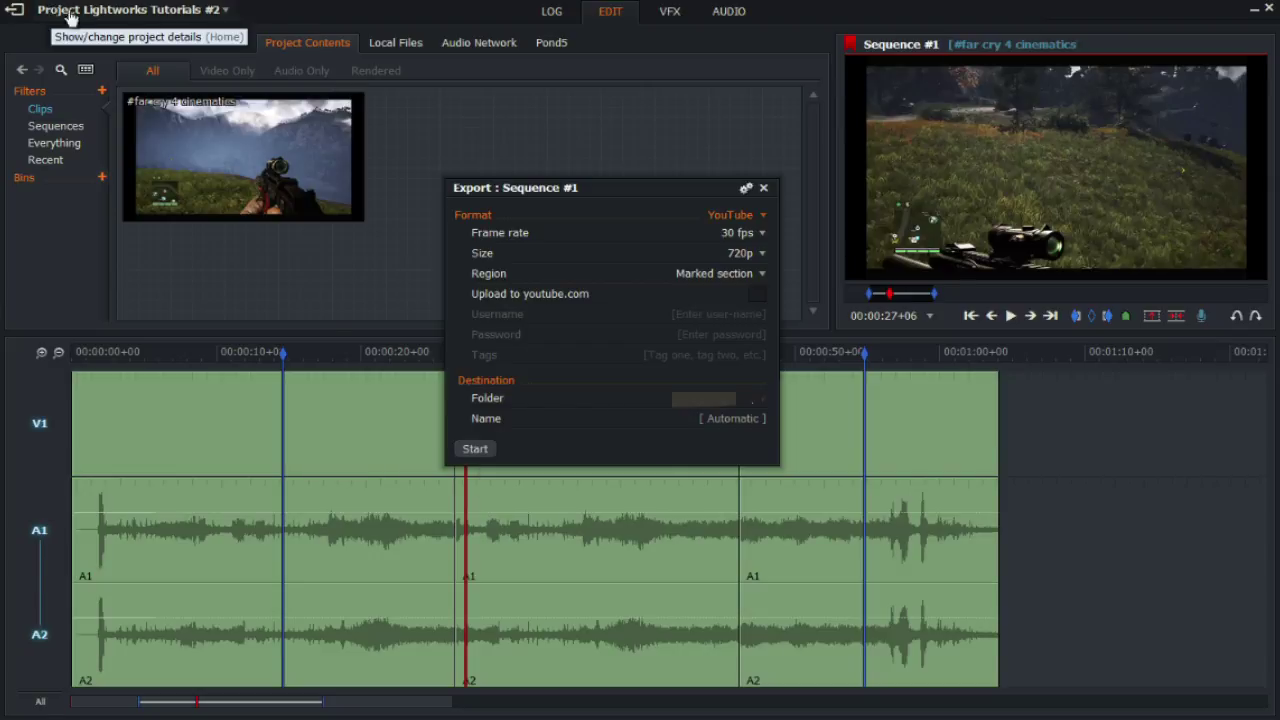
- Close the Export dialog and clear Sequence #1's in and out marks
key("Escape")
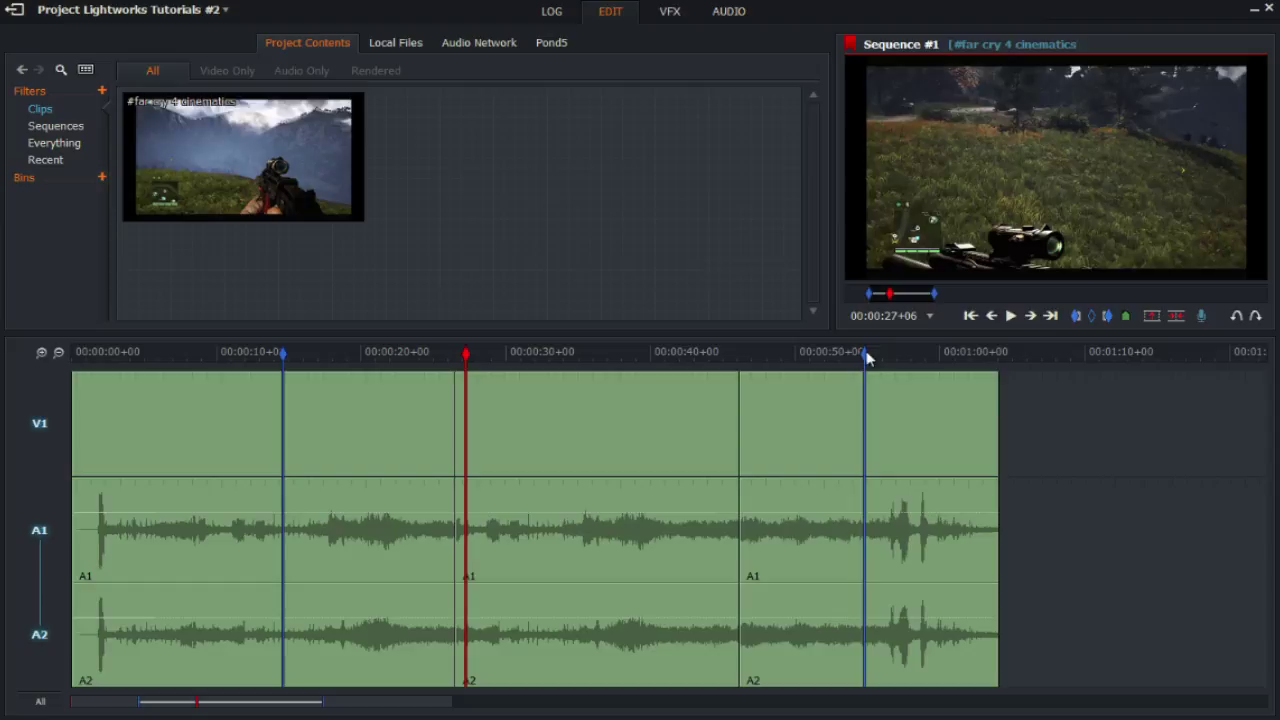
left_click(1092, 318)
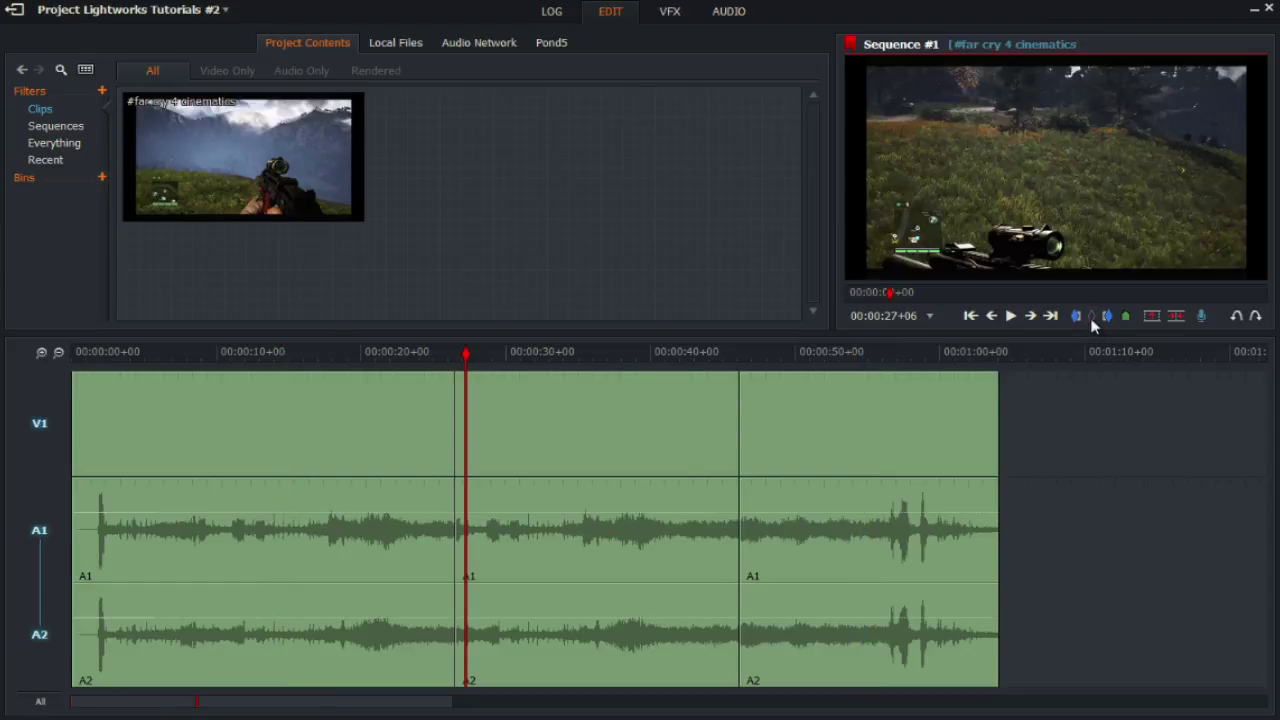